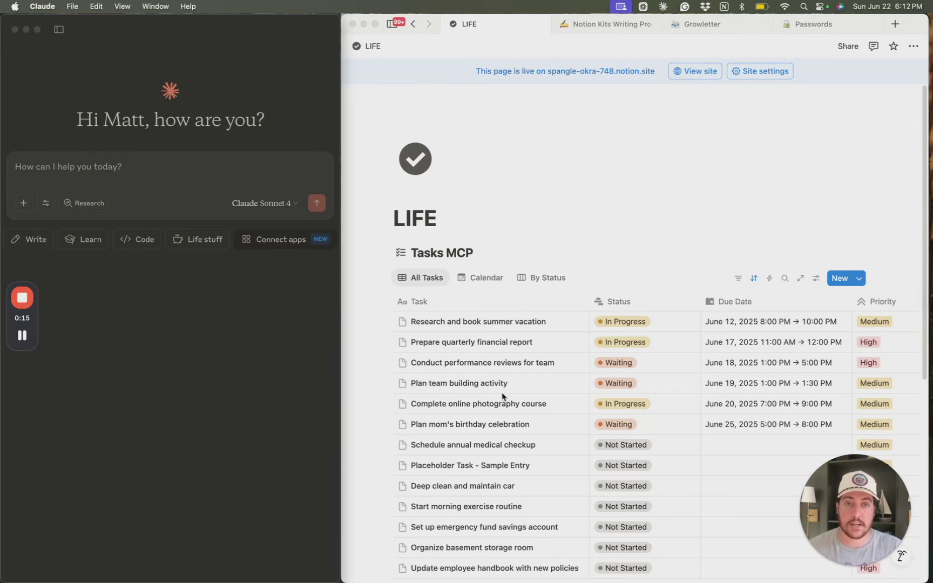
Draft a Claude prompt to analyze today's weekly team standup in Meetings MCP and update related Tasks MCP due dates with dated notes
scroll(504, 396, "down", 3)
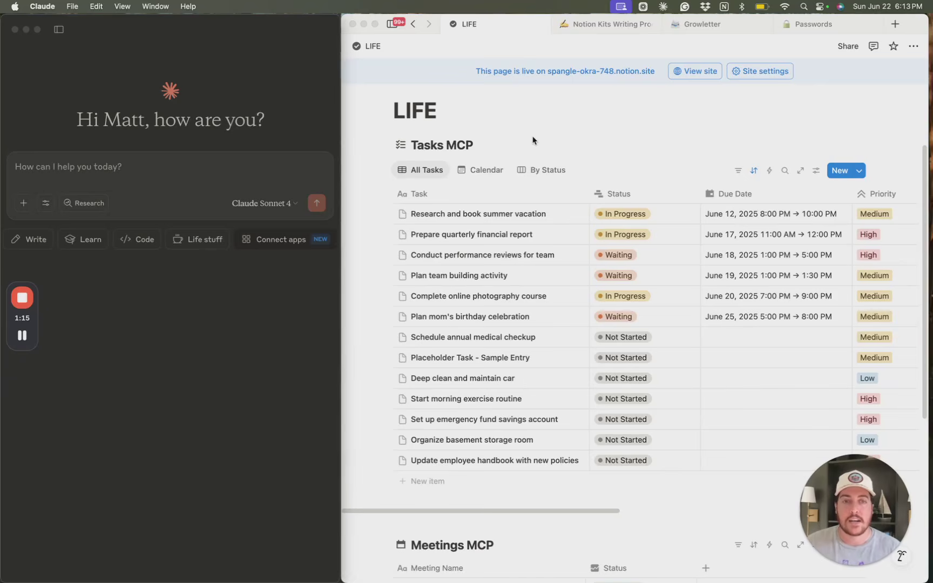
left_click(165, 171)
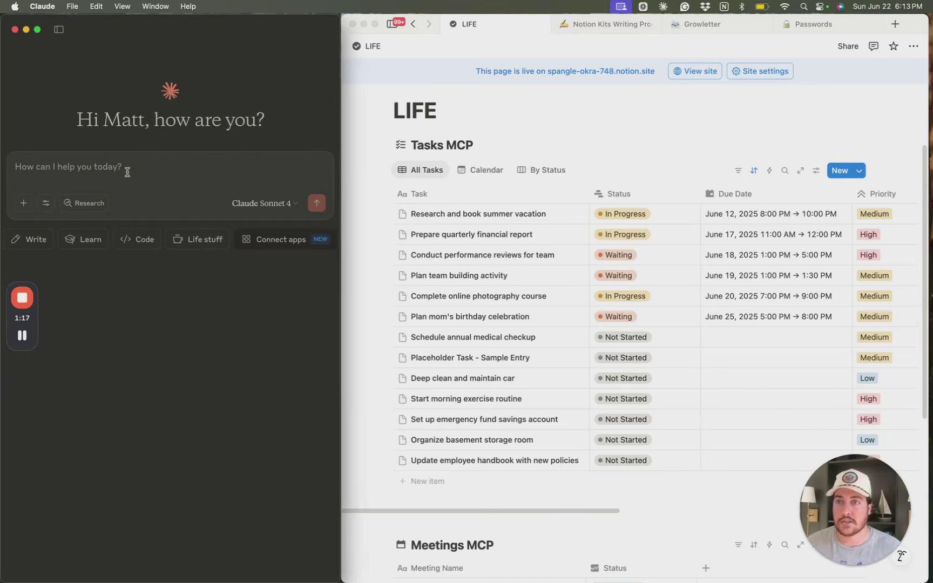
type("Please review my Meetings MCP database and analyze the meeting transcription from the weekly team standup that took place today. Then cross reference my Tasks MCP database and adjust any tasks due dates and or add additional notes gathered from the meeting as it relates to any of those tasks within the specific task pages, be sure to date any additional notes added within the task page")
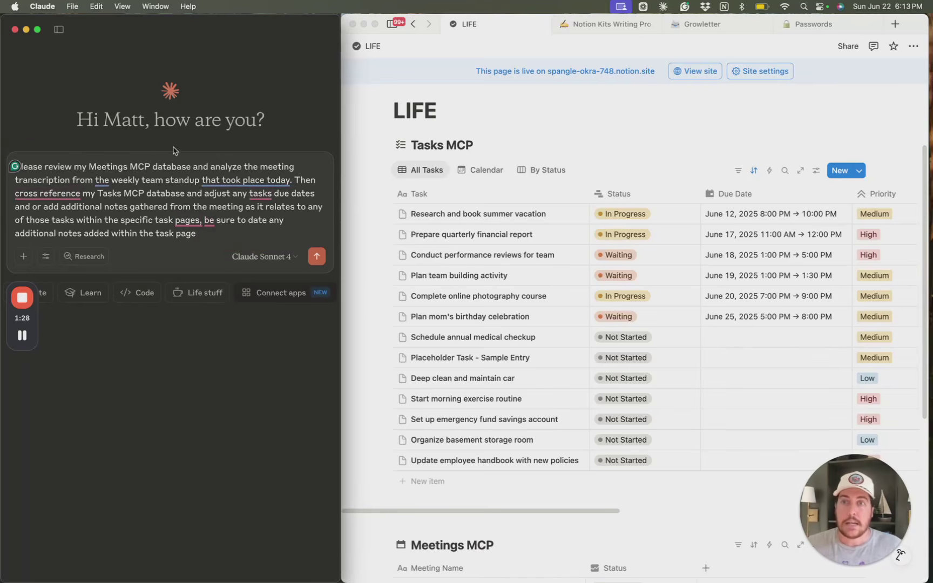
Look over the Tasks MCP and Meetings MCP databases on the LIFE page that the prompt refers to
scroll(417, 302, "down", 5)
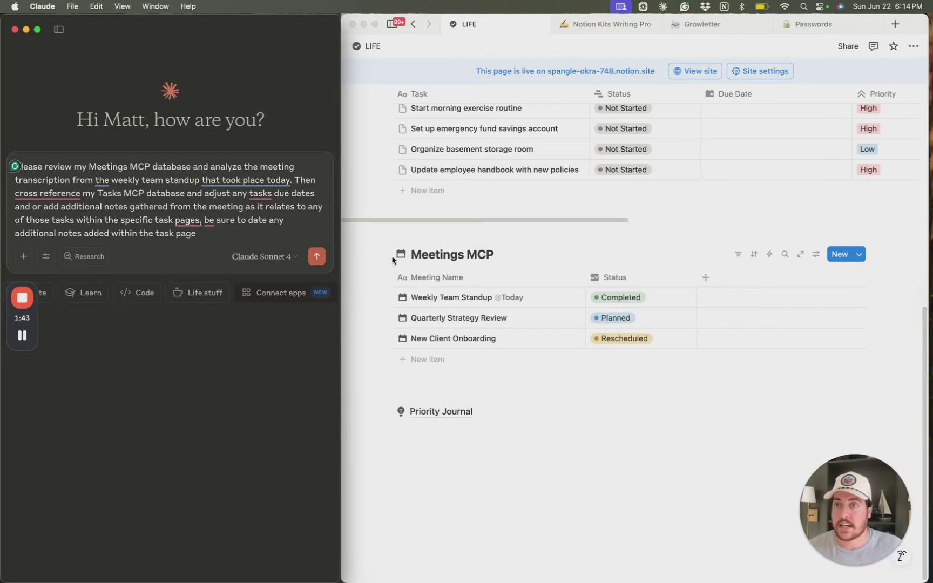
scroll(389, 255, "up", 10)
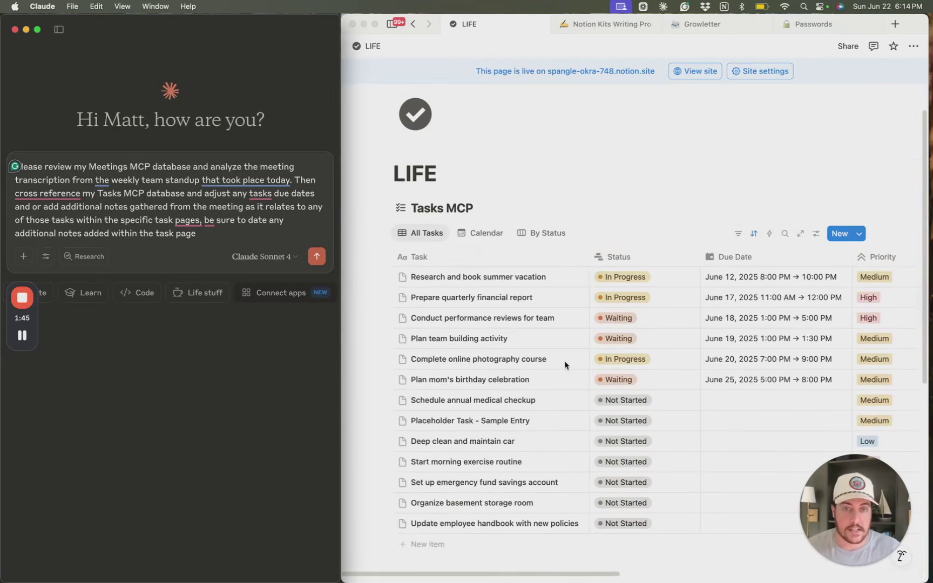
scroll(479, 386, "down", 5)
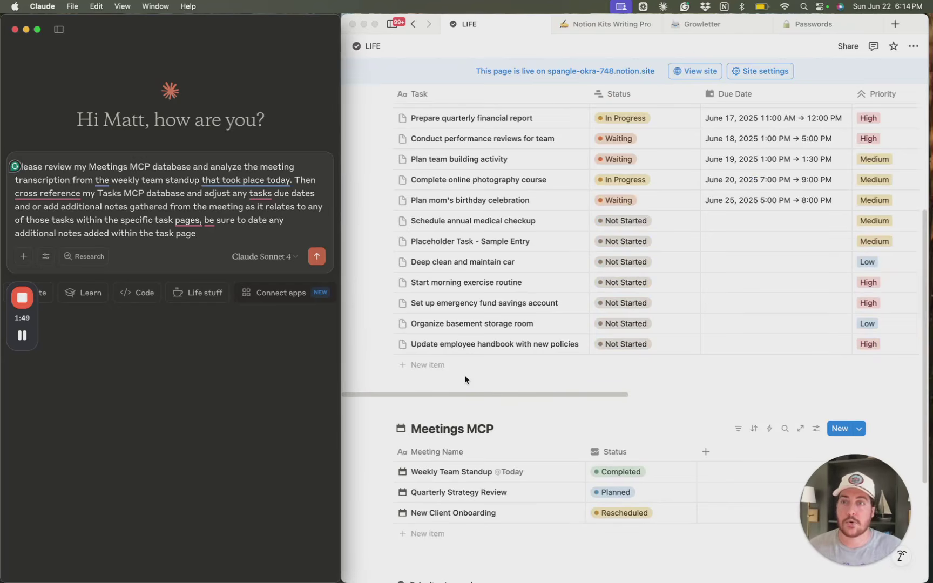
scroll(479, 376, "up", 1)
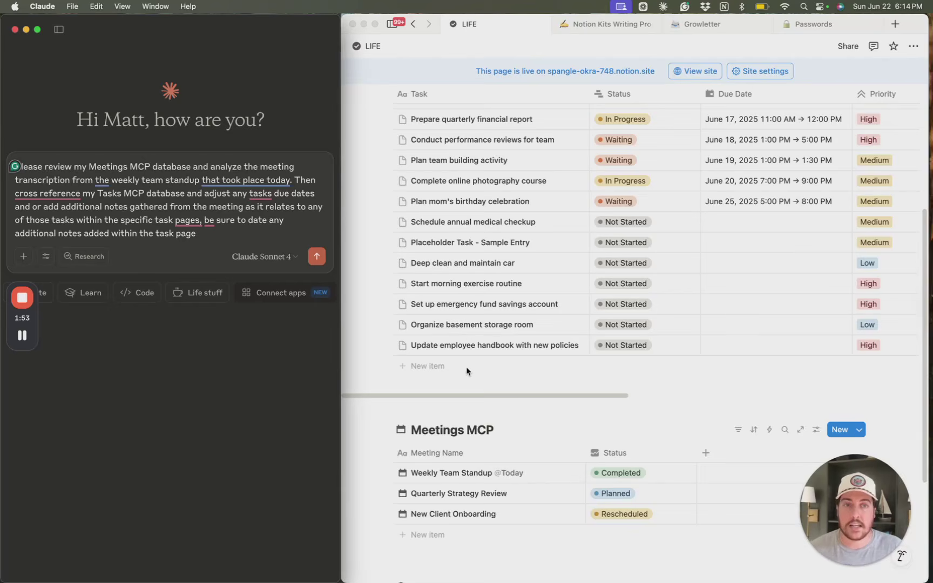
scroll(524, 333, "up", 5)
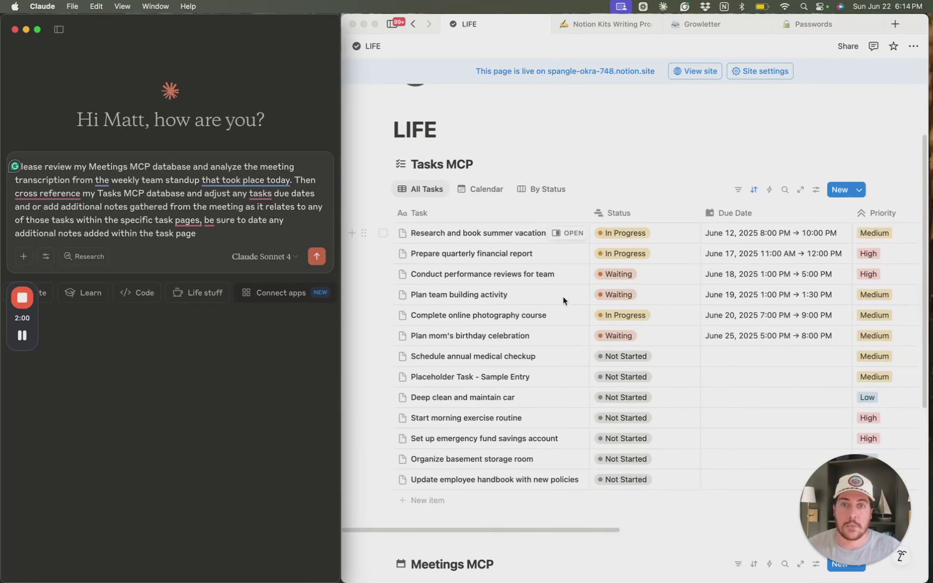
scroll(562, 302, "down", 3)
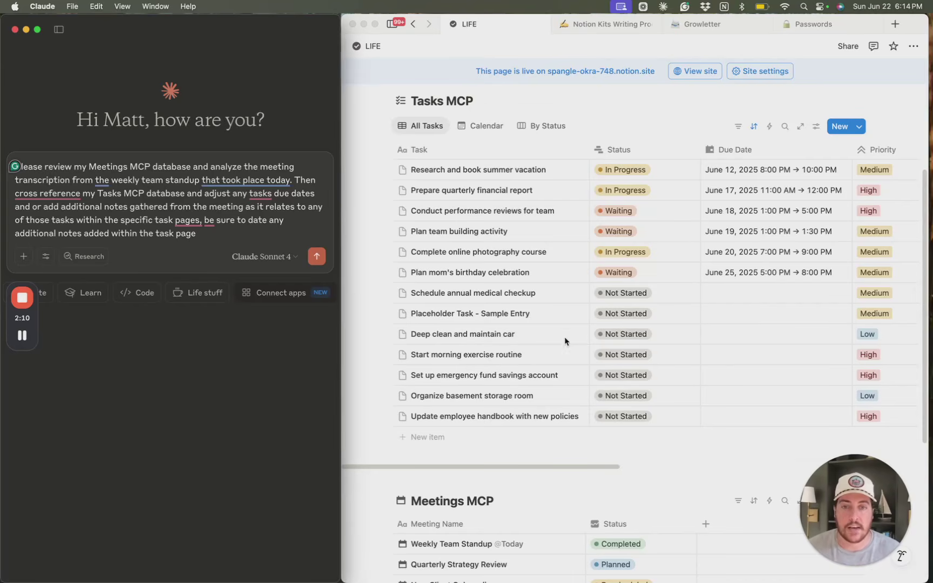
Open the Weekly Team Standup meeting page, read its notes through the action items, and close it
scroll(562, 334, "down", 5)
left_click(563, 414)
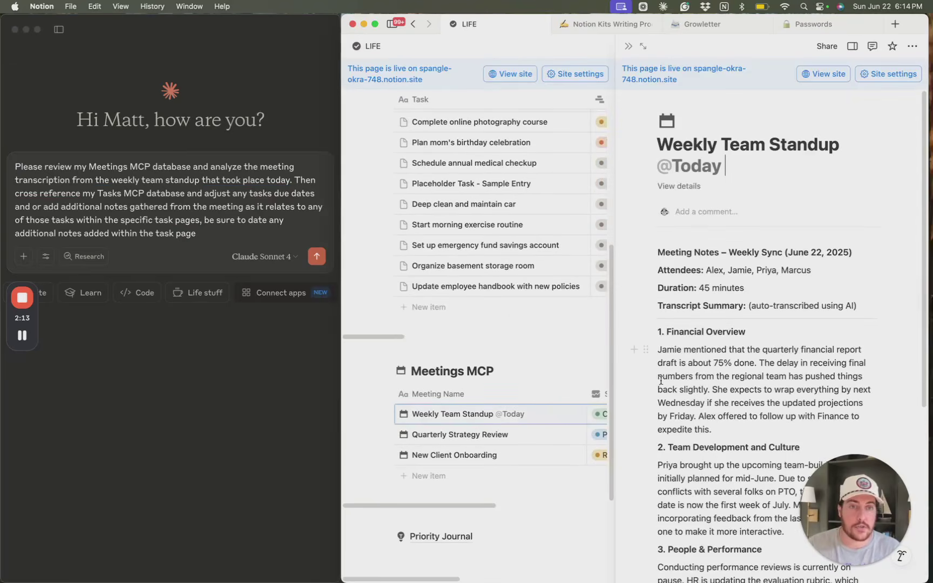
scroll(693, 380, "down", 1)
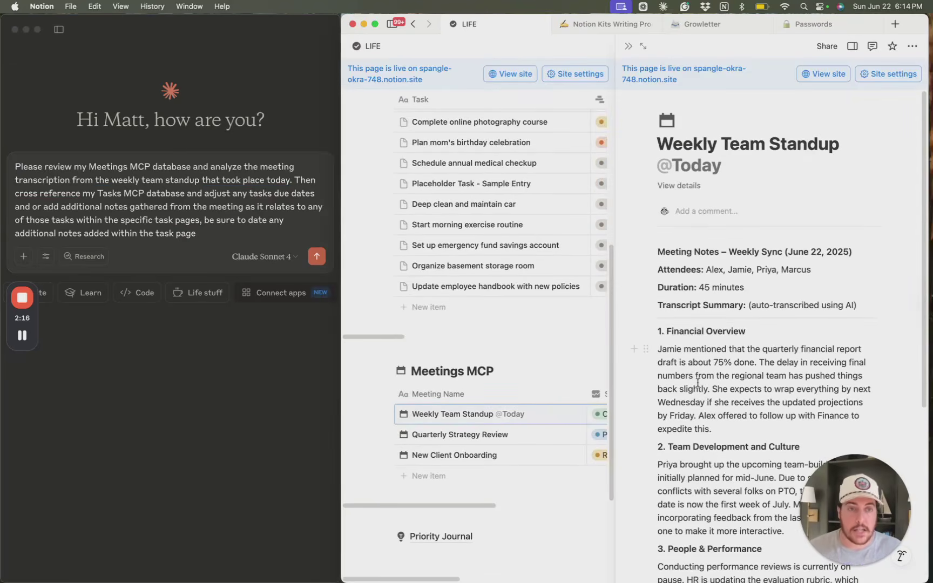
scroll(696, 383, "down", 3)
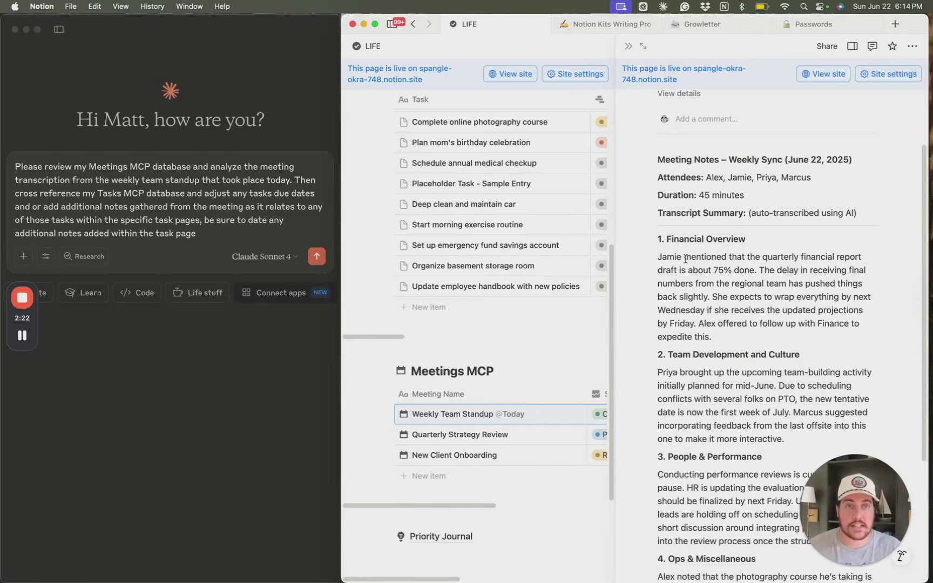
scroll(709, 440, "down", 10)
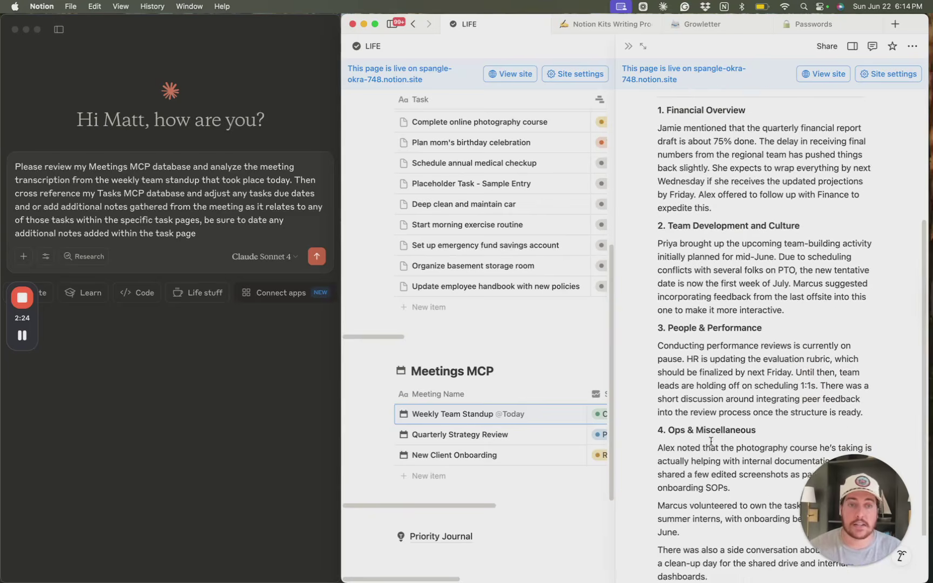
scroll(713, 444, "down", 1)
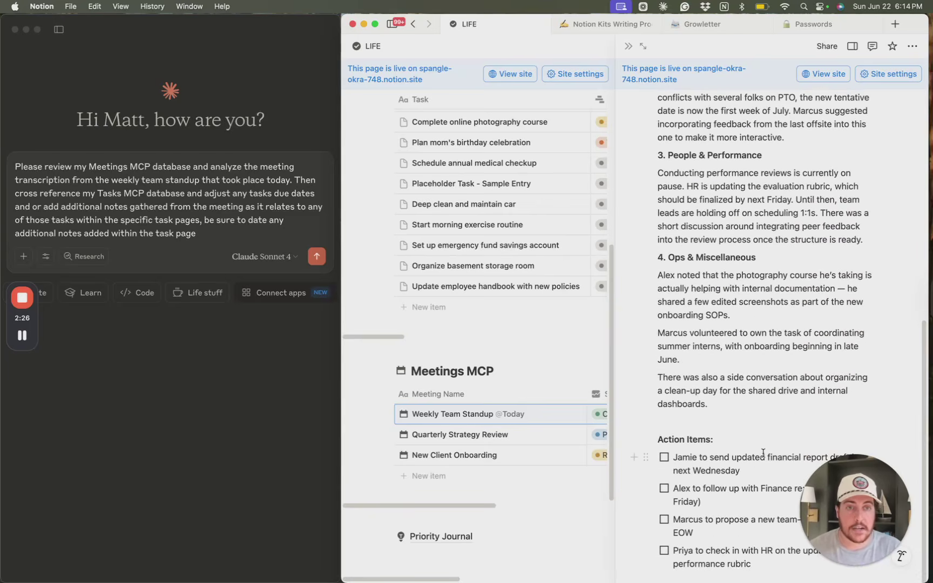
scroll(635, 442, "up", 20)
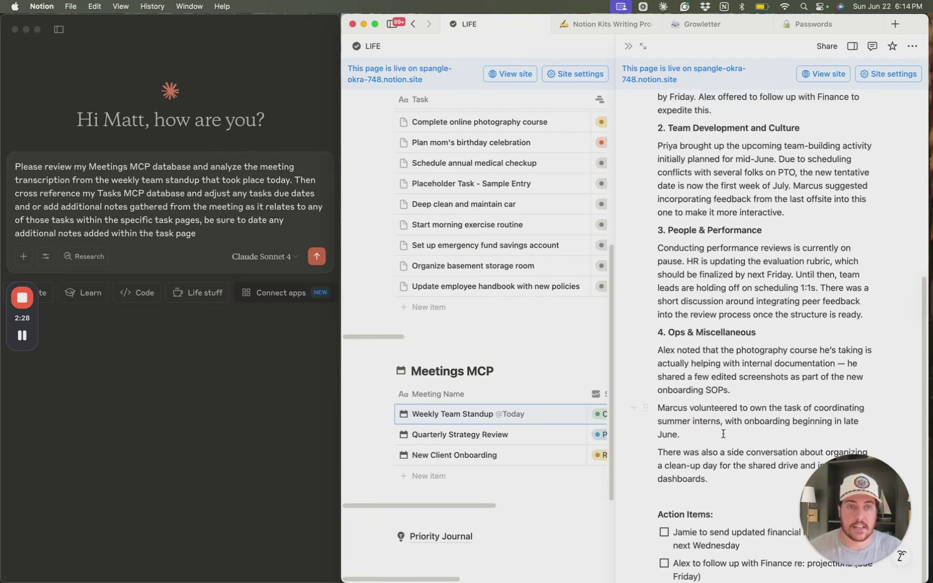
left_click(629, 47)
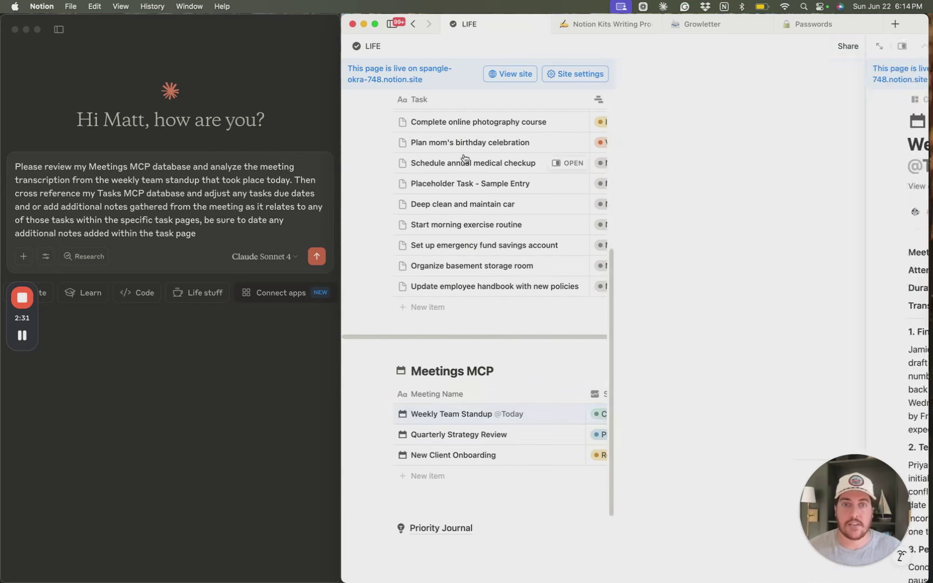
Submit the drafted meeting review prompt to Claude Sonnet 4
left_click(318, 257)
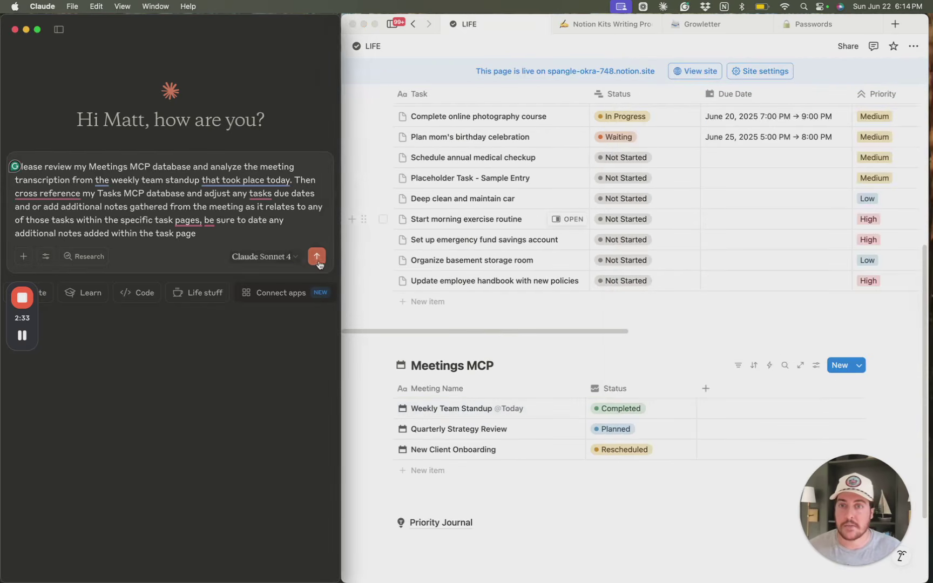
left_click(318, 258)
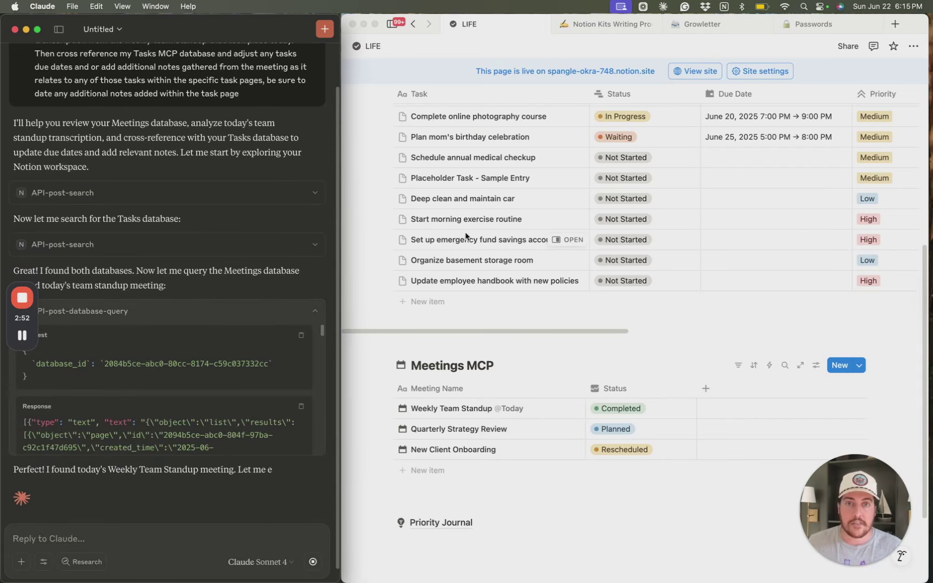
scroll(512, 255, "up", 1)
scroll(512, 255, "up", 3)
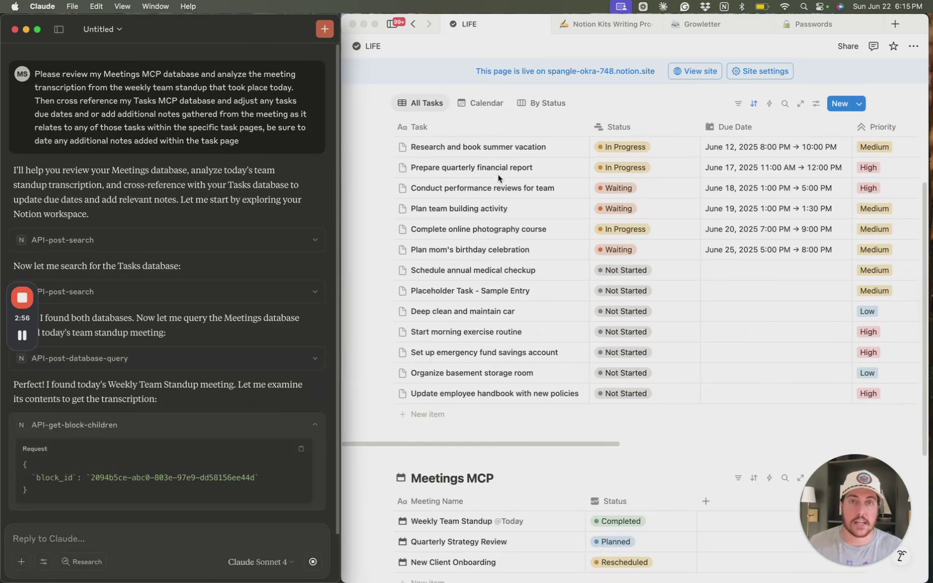
scroll(506, 211, "up", 1)
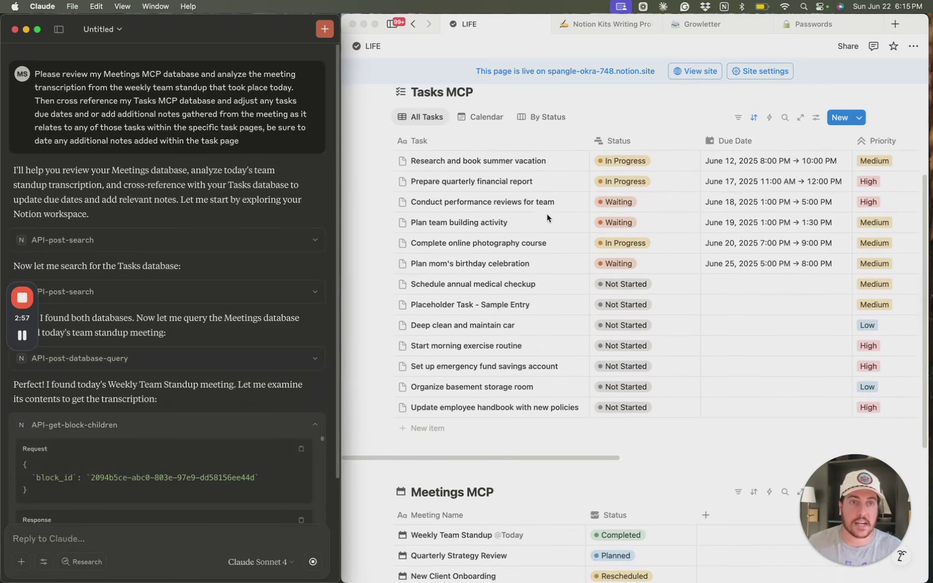
left_click(527, 458)
scroll(539, 459, "right", 3)
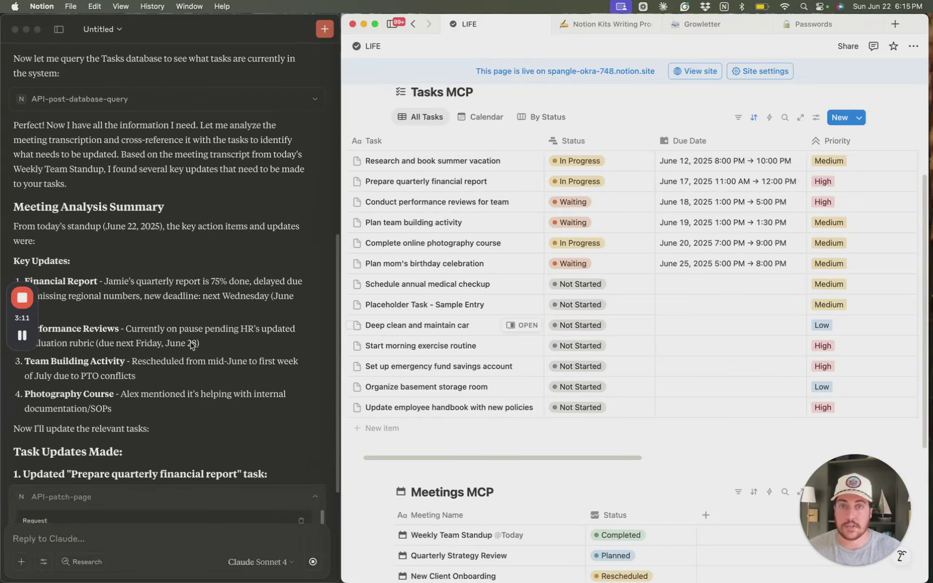
left_click_drag(29, 322, 393, 517)
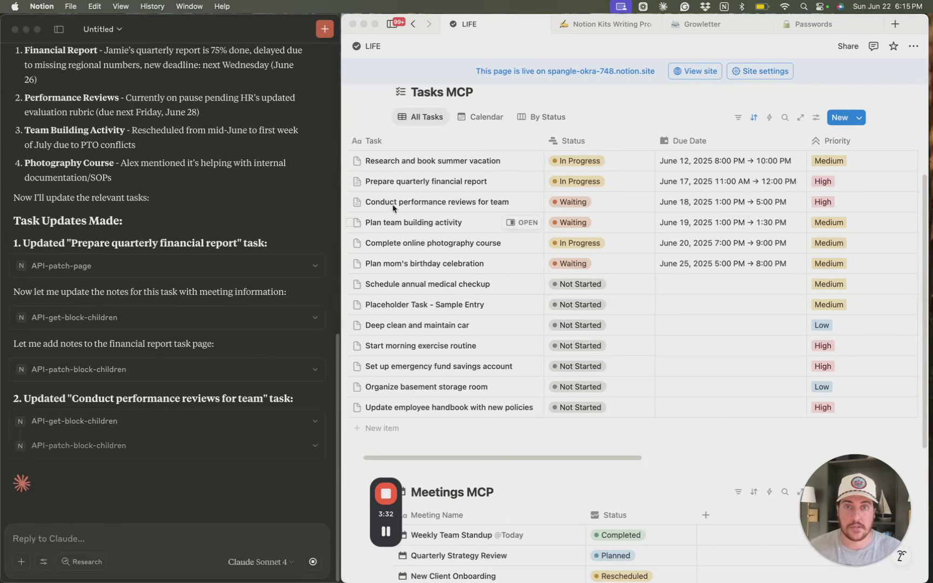
Read the standup notes on the "Prepare quarterly financial report" and "Conduct performance reviews for team" task pages, closing each one
left_click(526, 184)
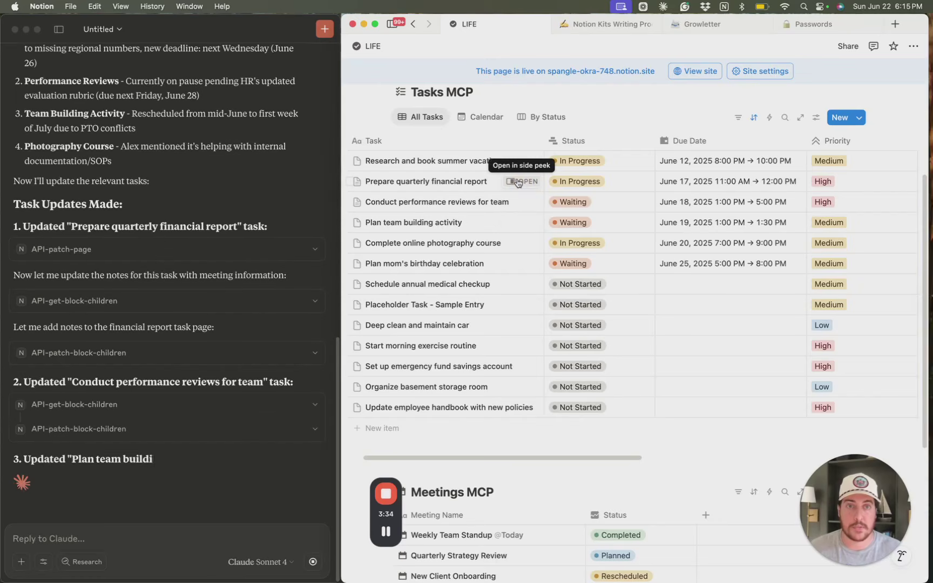
left_click(522, 181)
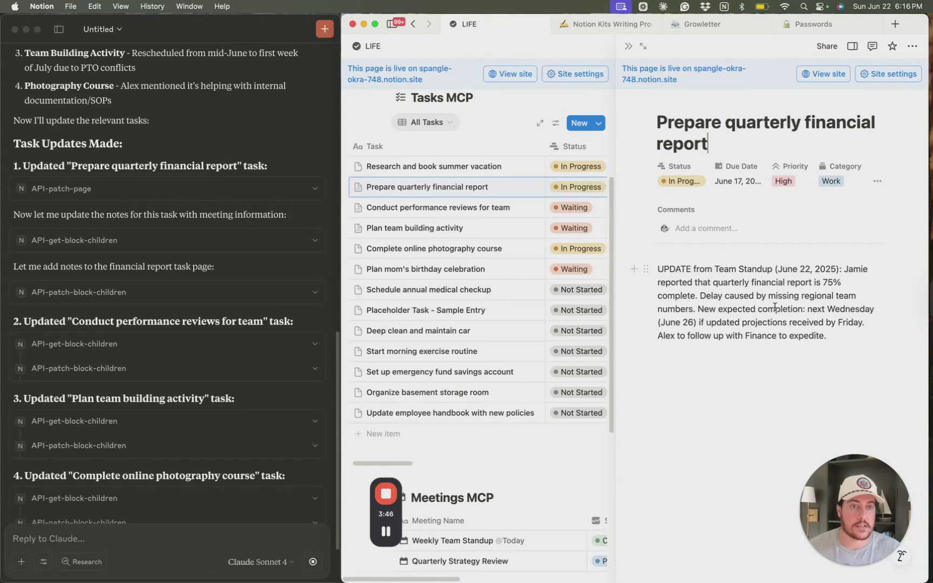
left_click(628, 45)
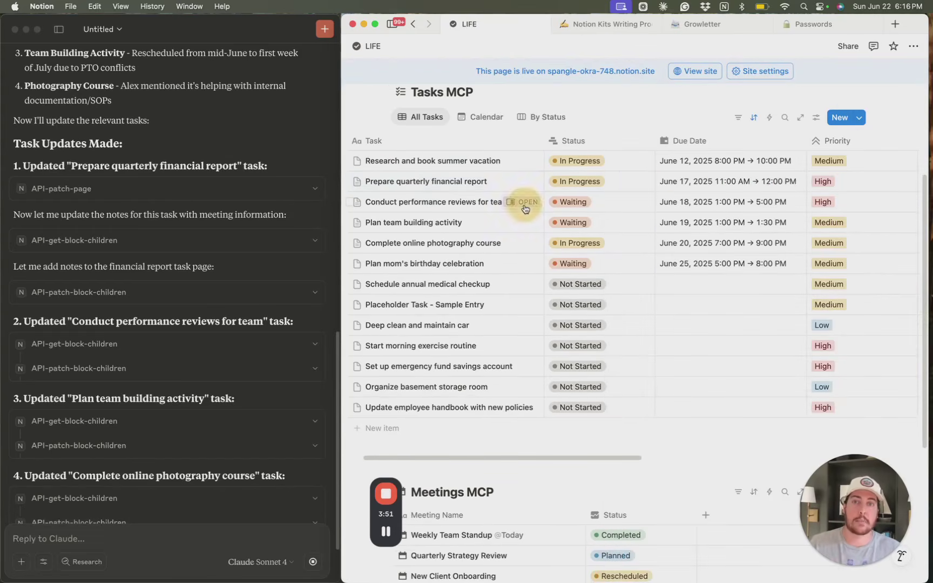
left_click(523, 205)
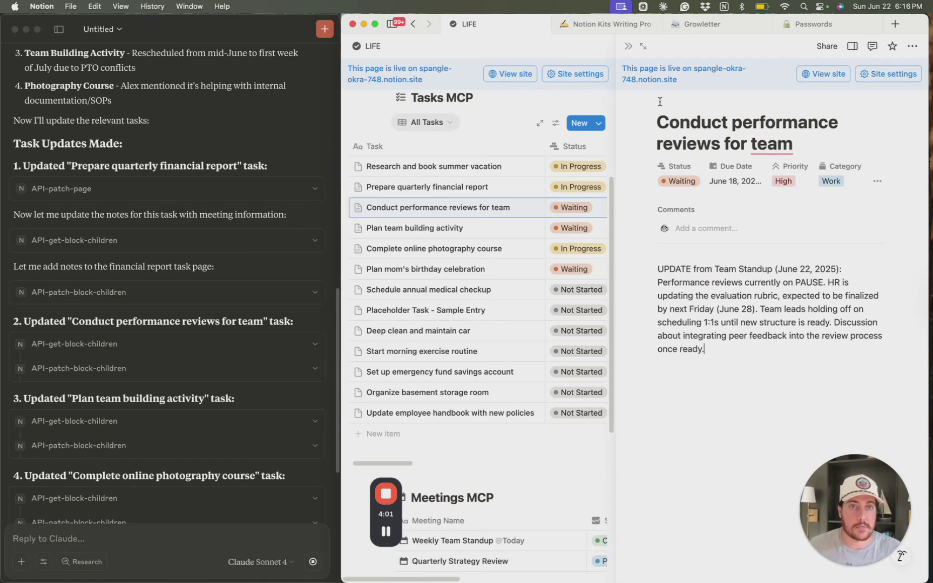
left_click(627, 46)
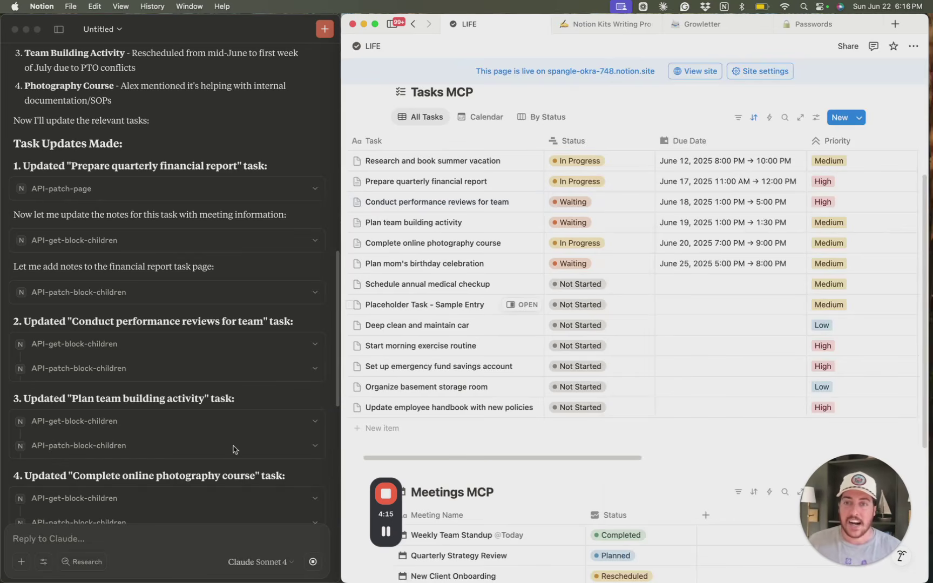
Examine the updated Tasks MCP rows and columns, and read Claude's summary of existing tasks updated and new tasks created
scroll(171, 448, "down", 5)
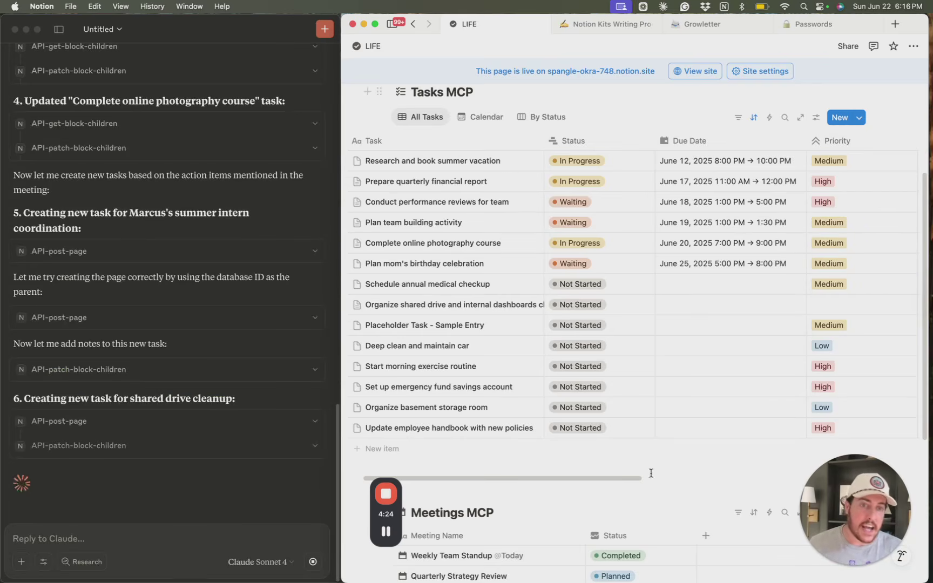
left_click_drag(584, 482, 603, 483)
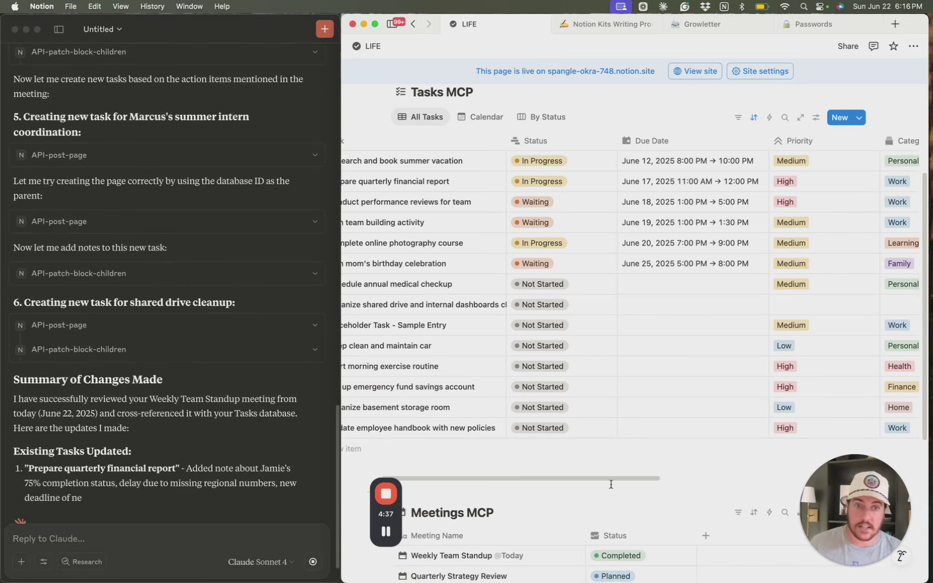
left_click_drag(612, 478, 548, 462)
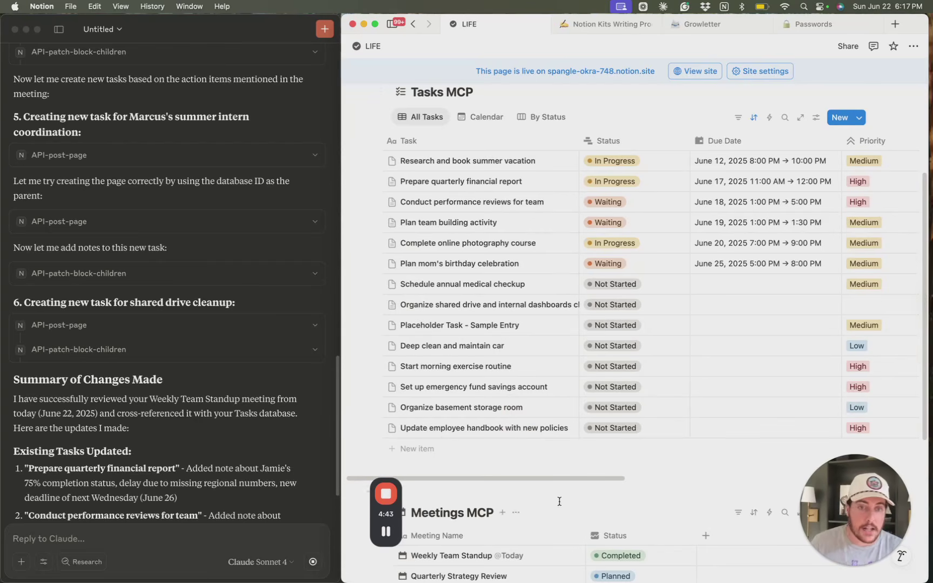
scroll(561, 477, "right", 10)
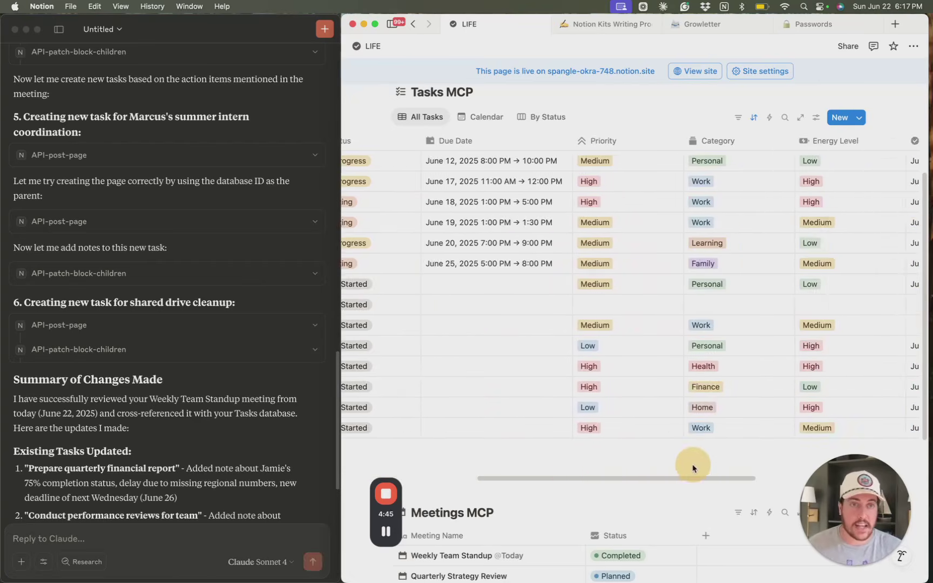
scroll(681, 477, "left", 5)
left_click_drag(679, 475, 431, 460)
scroll(187, 480, "down", 10)
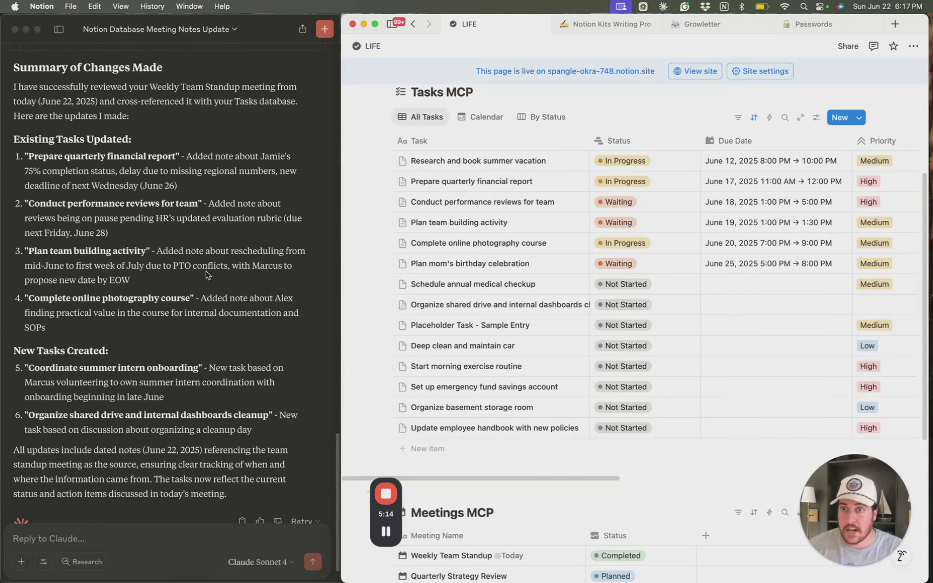
scroll(233, 322, "down", 2)
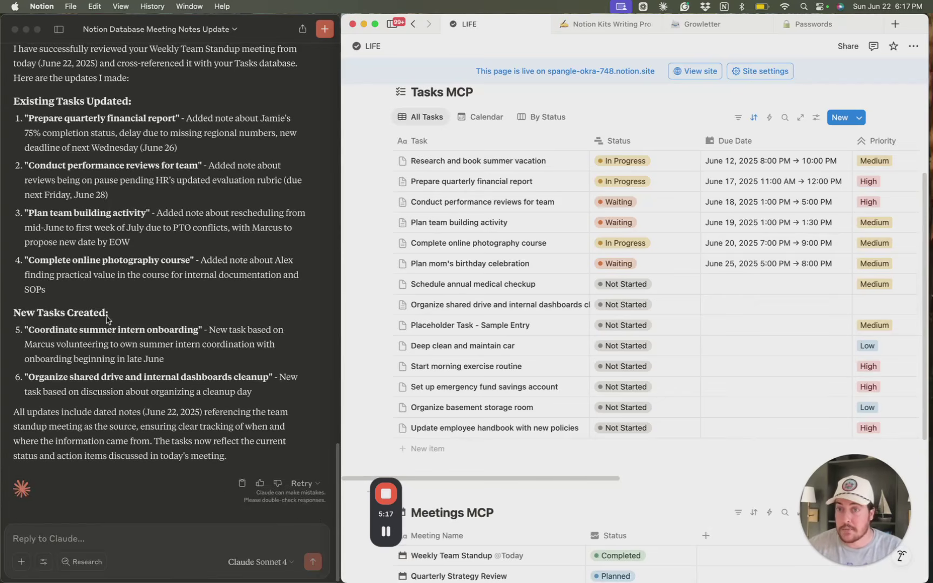